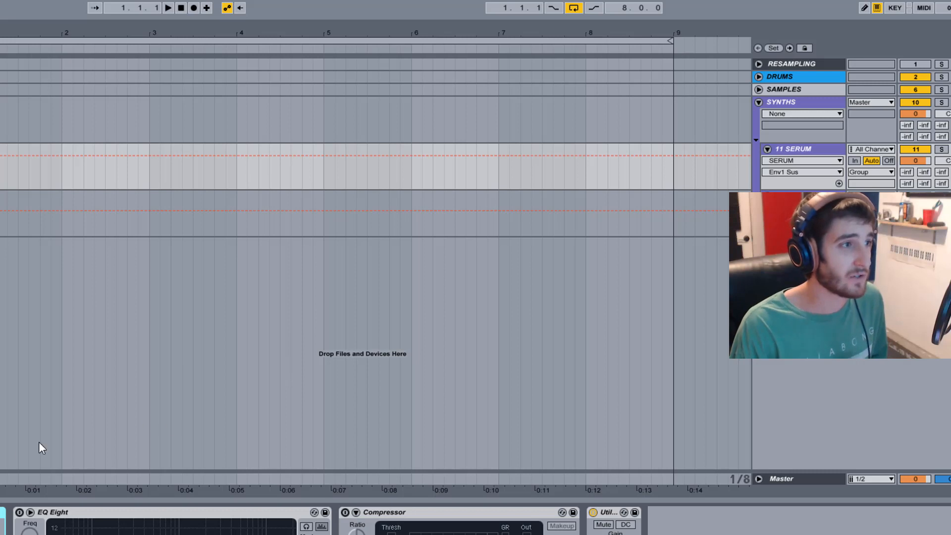
Select a time range ending at bar 3 on the SERUM track and open the Massive synth window.
drag(1, 169, 150, 184)
click(824, 150)
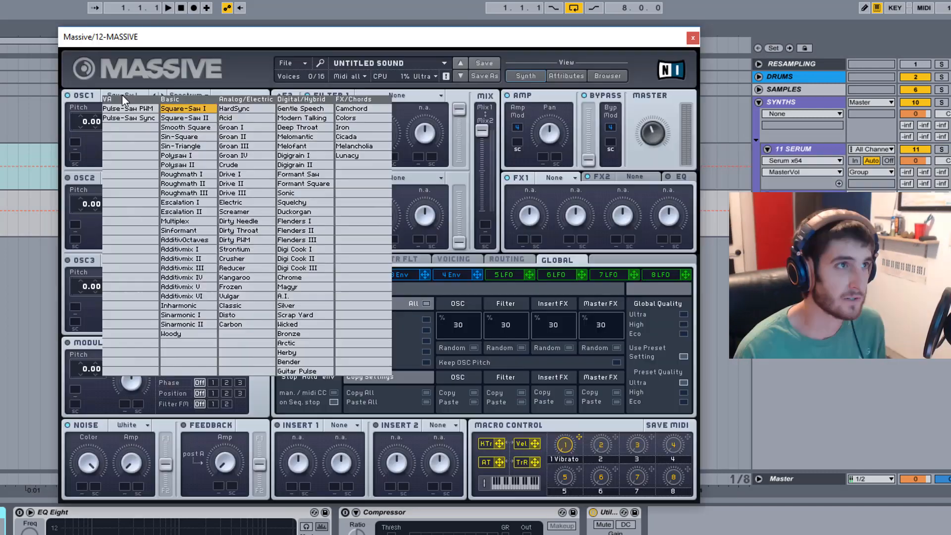
click(179, 137)
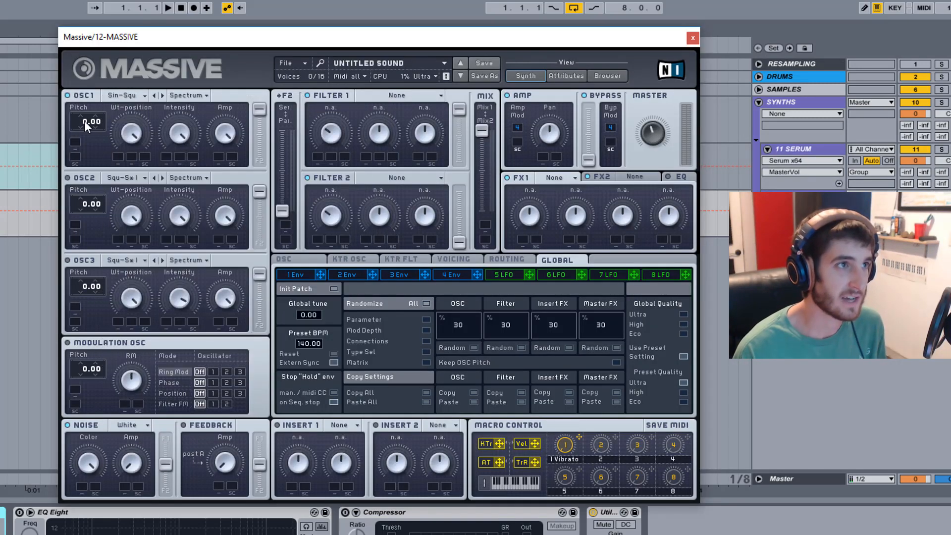
Set oscillator 1's pitch to -12.00 and lower its wavetable position to roughly a quarter.
drag(84, 122, 92, 150)
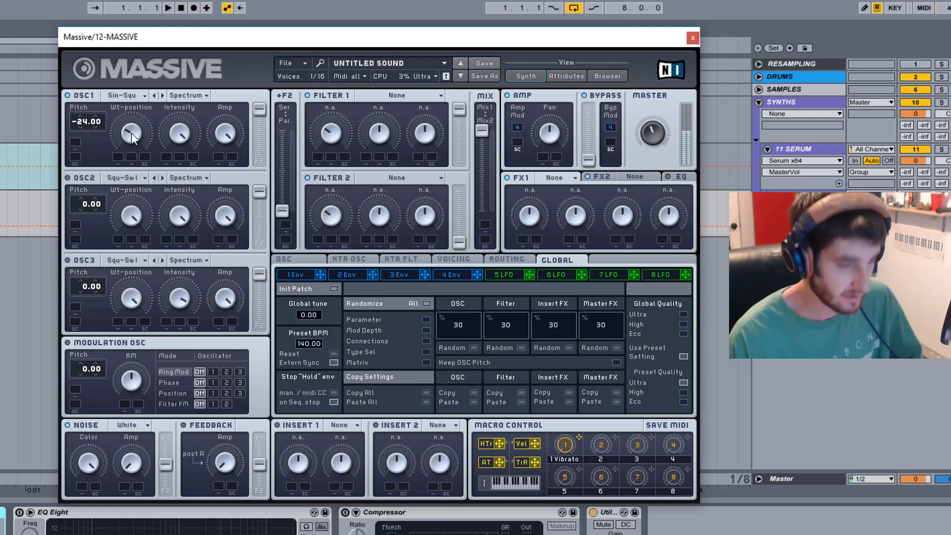
drag(131, 135, 154, 165)
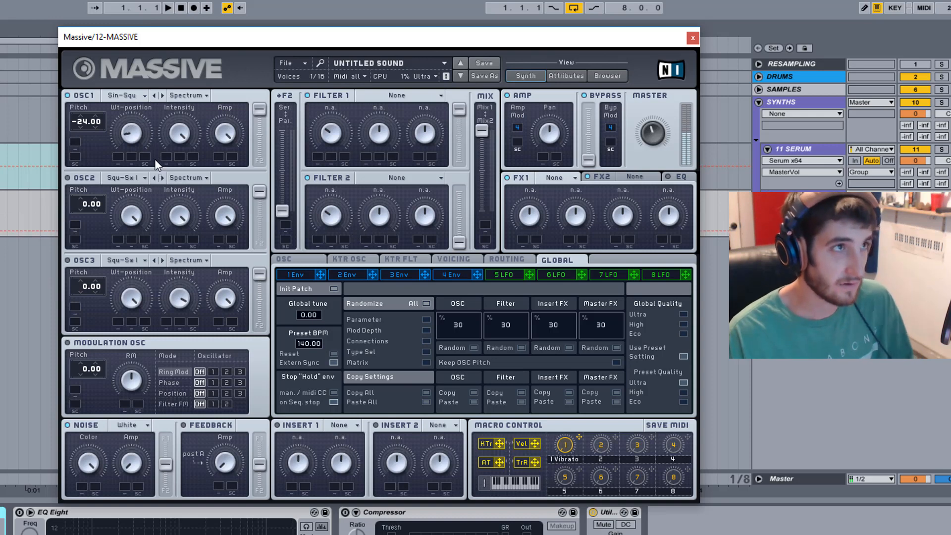
drag(79, 119, 83, 107)
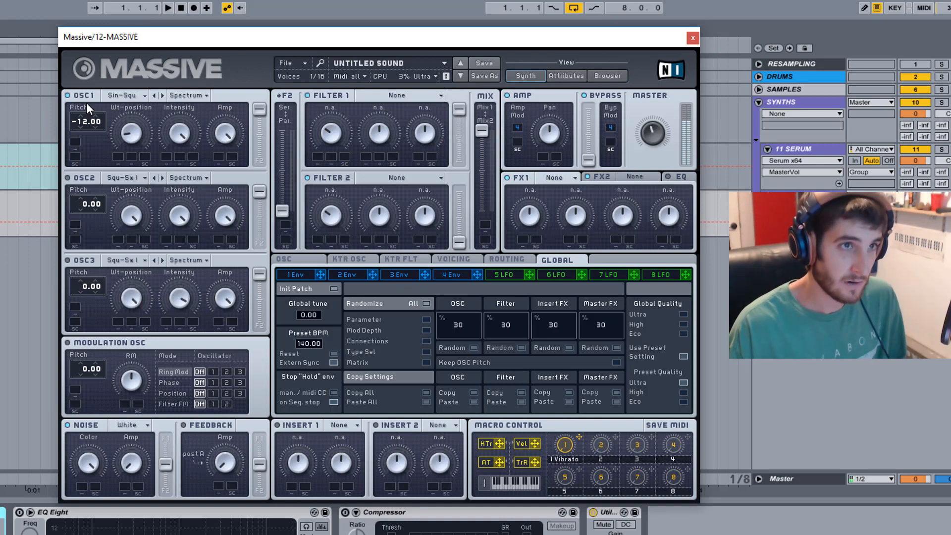
Lengthen the attack of envelope 4 so the amp fades in slowly.
click(436, 276)
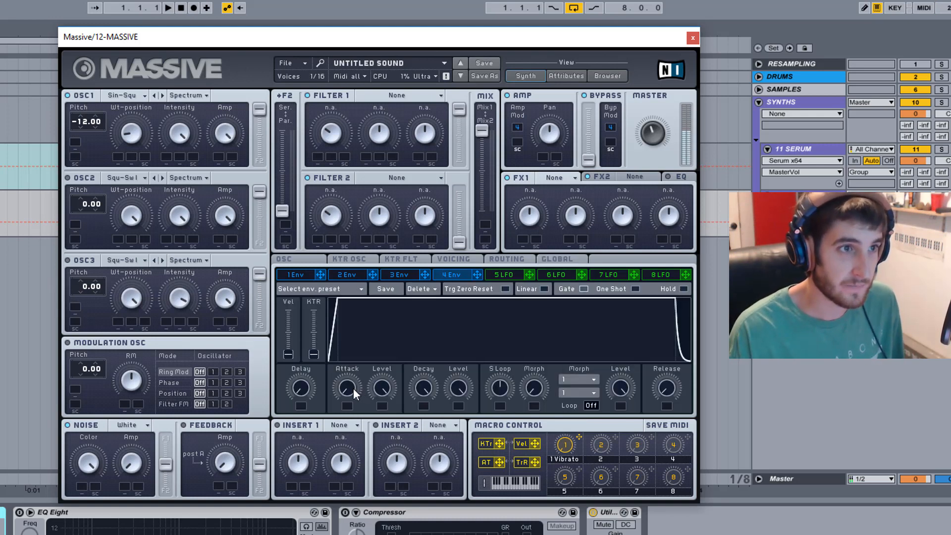
mouse_move(353, 388)
mouse_down()
mouse_move(361, 362)
mouse_move(355, 400)
mouse_move(348, 373)
mouse_up()
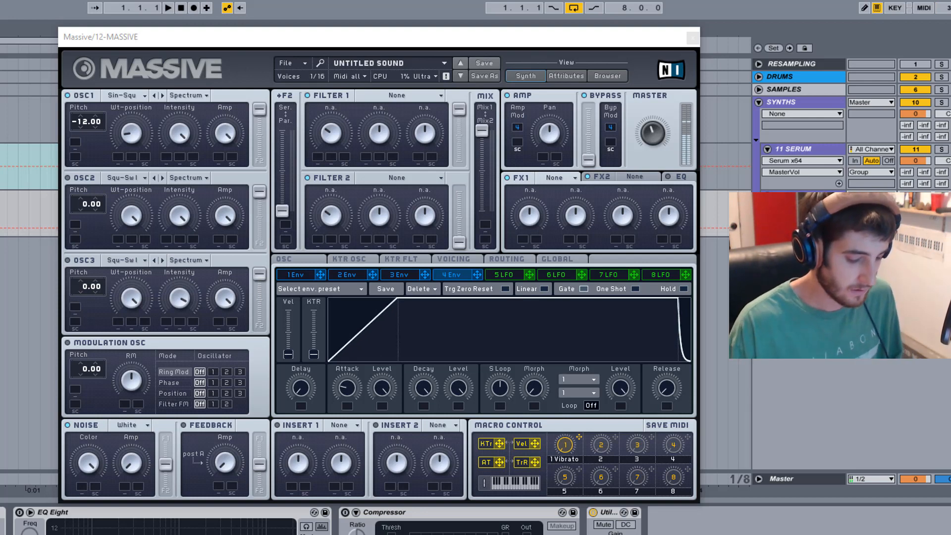
drag(347, 388, 347, 371)
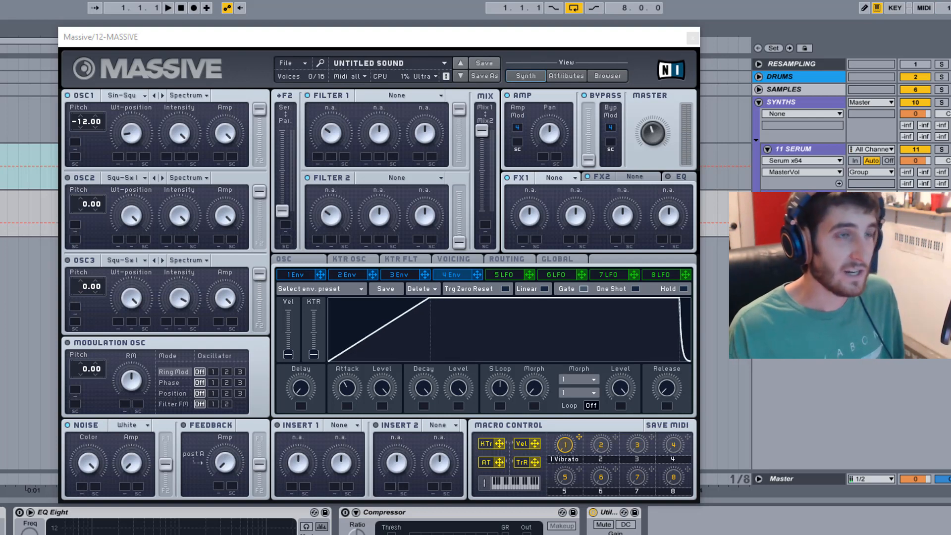
click(385, 96)
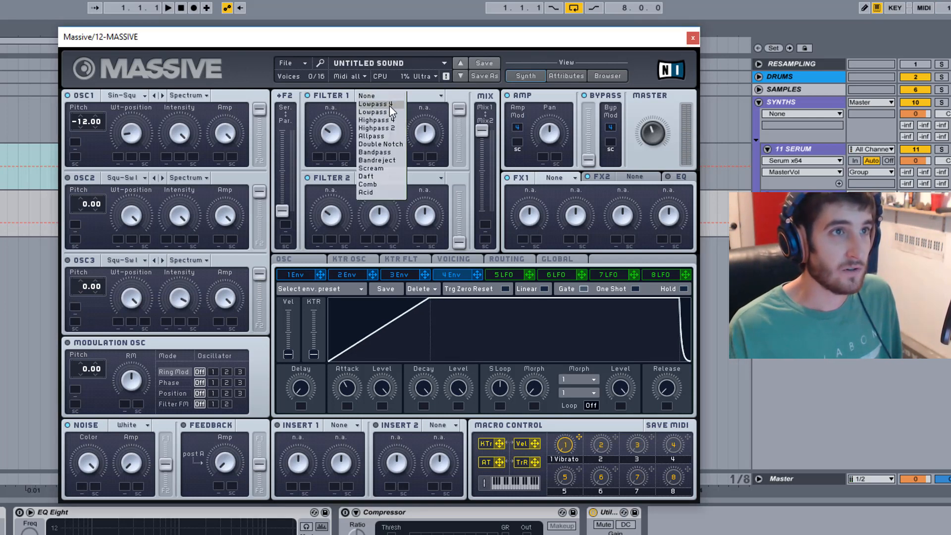
click(423, 97)
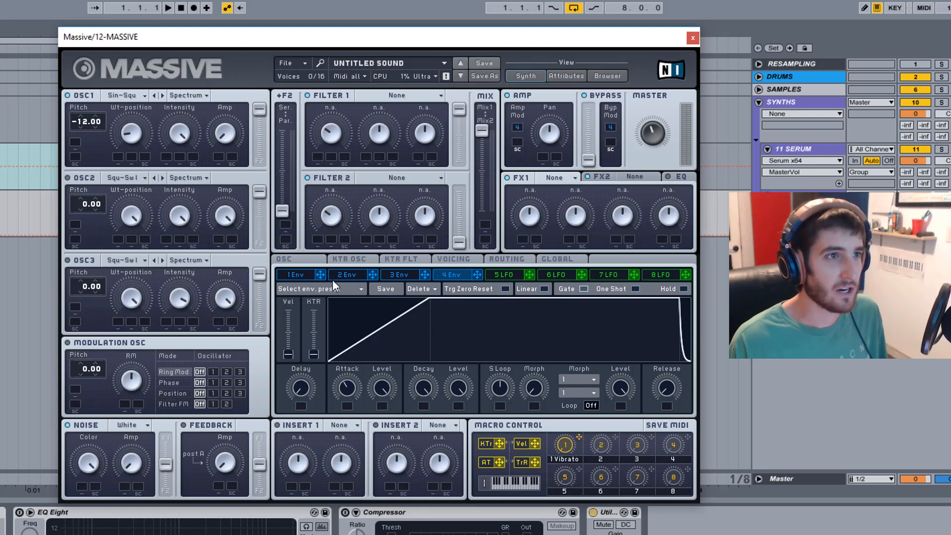
Assign envelope 1 to modulate oscillator 1's Amp over its full range, with maximum decay level and a longer attack.
drag(321, 274, 237, 154)
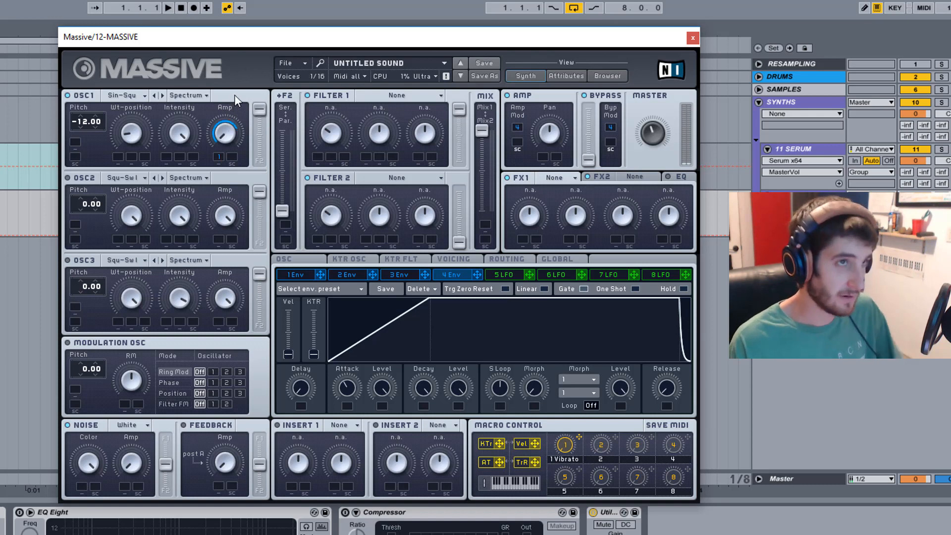
right_click(223, 158)
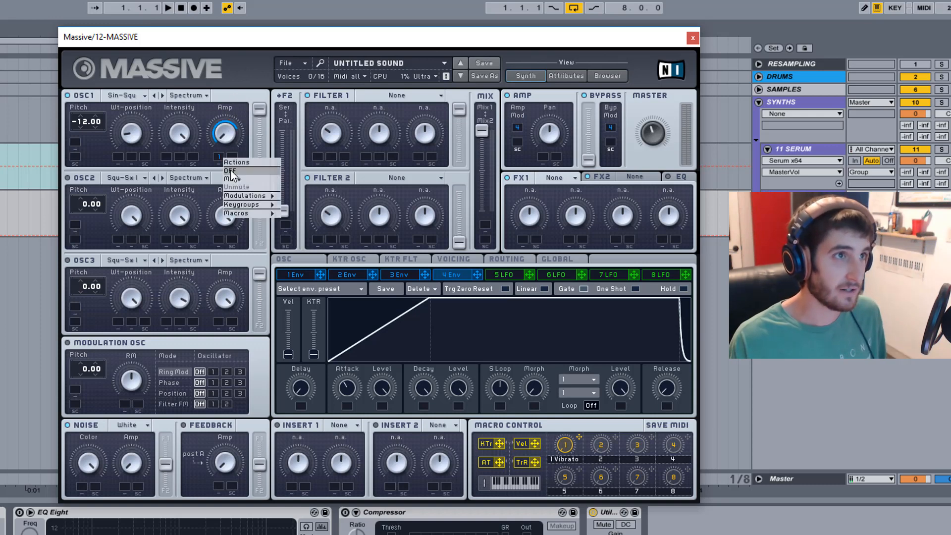
click(242, 163)
drag(313, 276, 221, 158)
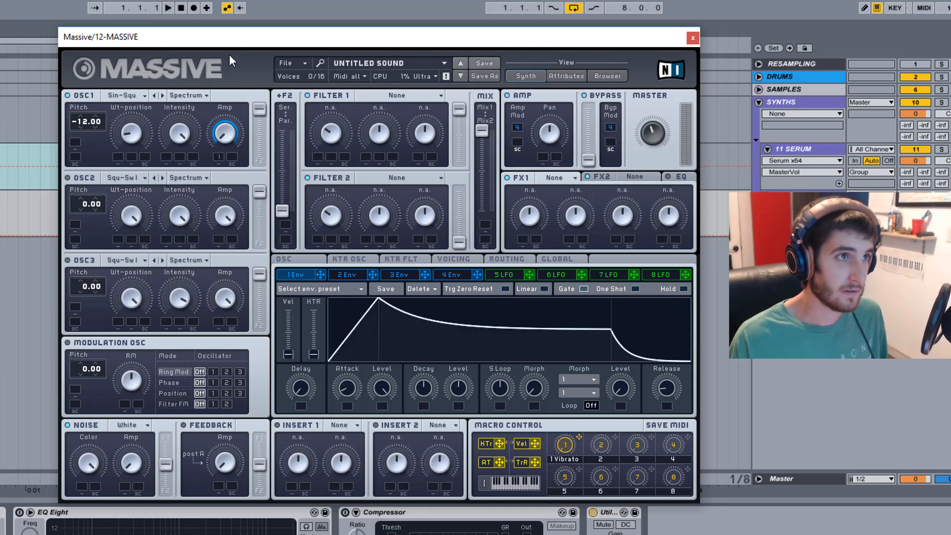
drag(454, 386, 454, 357)
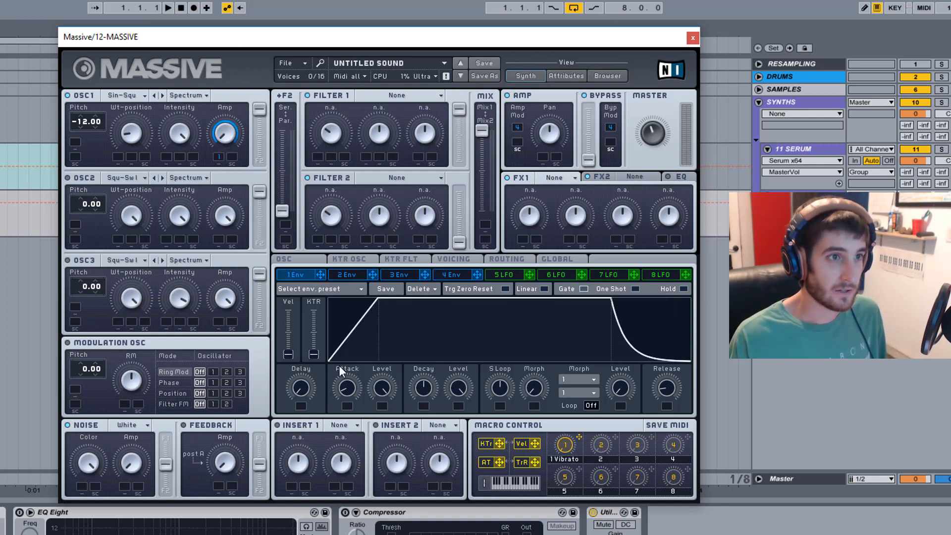
drag(354, 363, 361, 336)
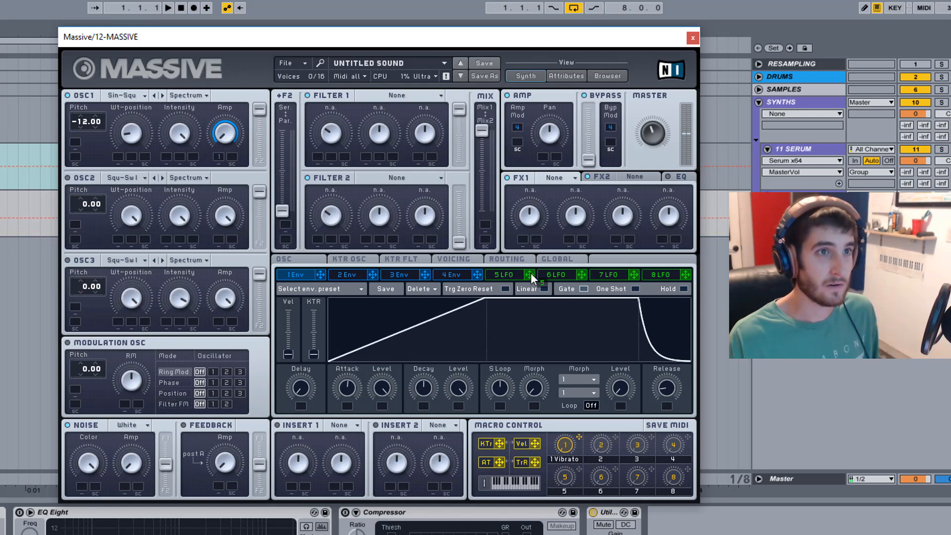
Add LFO 5 as a second modulator of oscillator 1's Amp, synced at ratio 1/4 with the crossfade fully on the sine curve.
drag(233, 154, 234, 155)
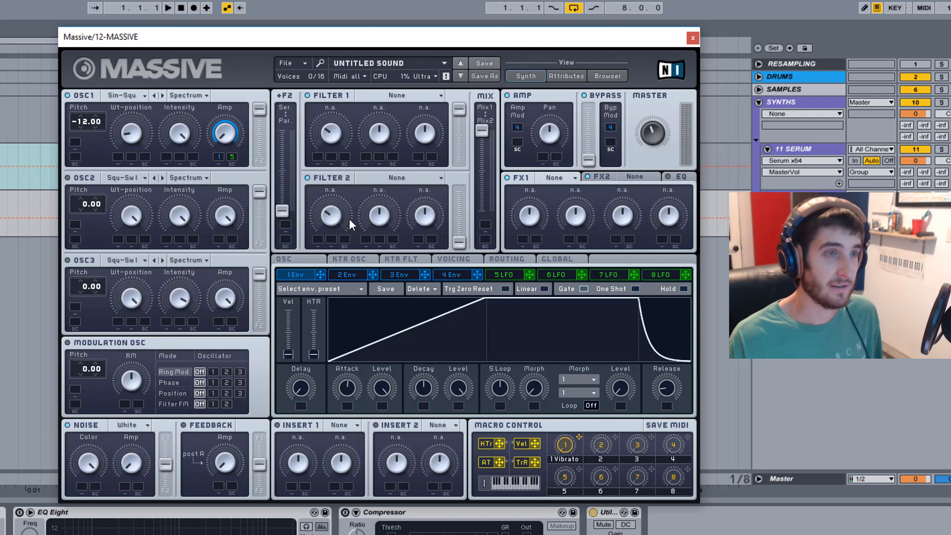
click(499, 272)
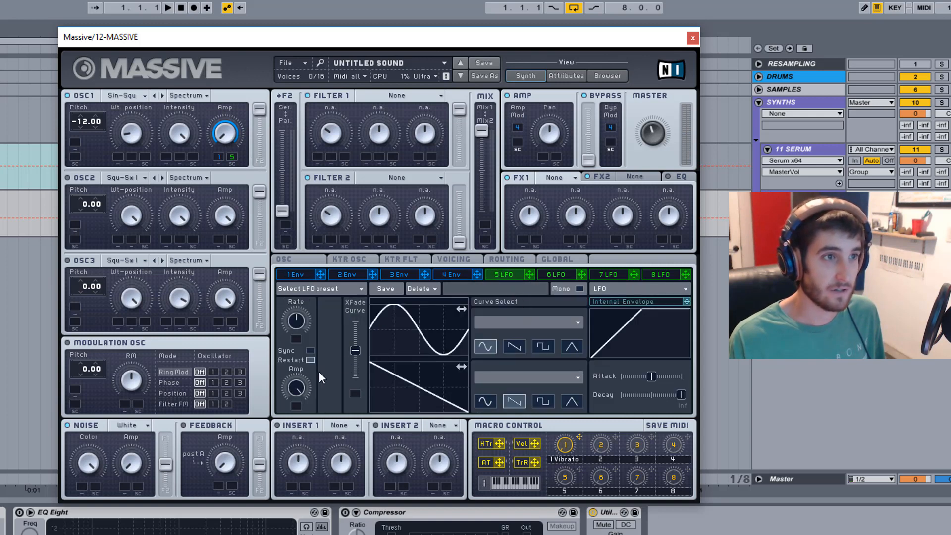
click(310, 351)
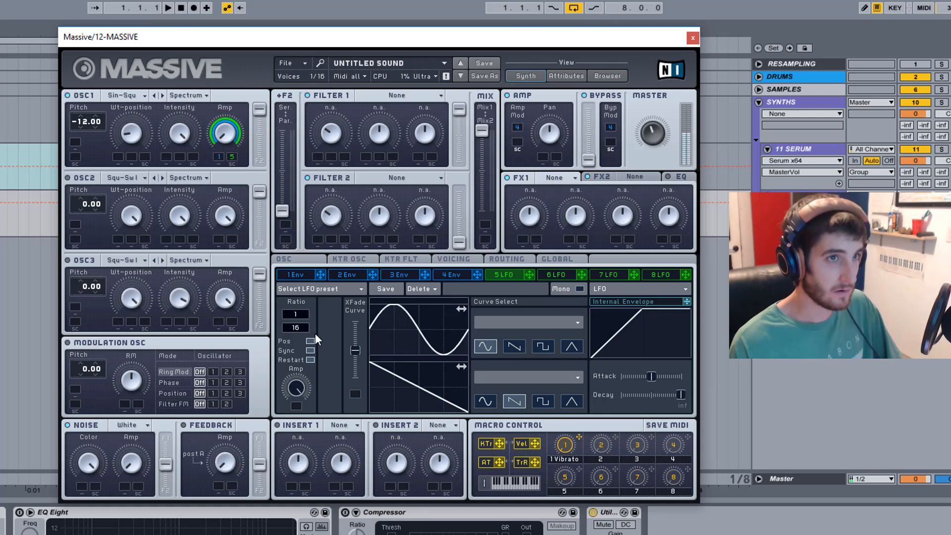
drag(304, 334, 304, 336)
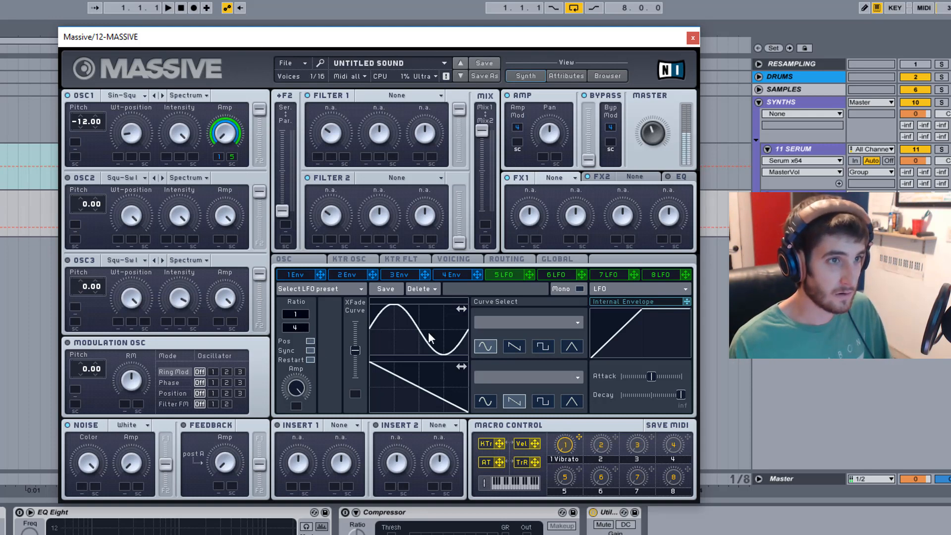
mouse_move(354, 352)
mouse_down()
mouse_move(354, 323)
mouse_move(429, 331)
mouse_up()
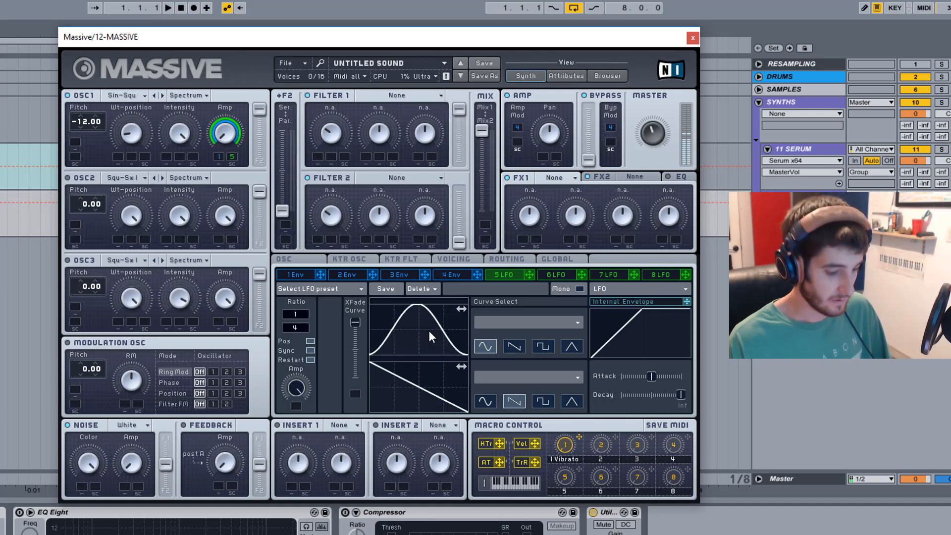
Try a longer attack on envelope 1, fine-tuning the length of its rise.
click(304, 272)
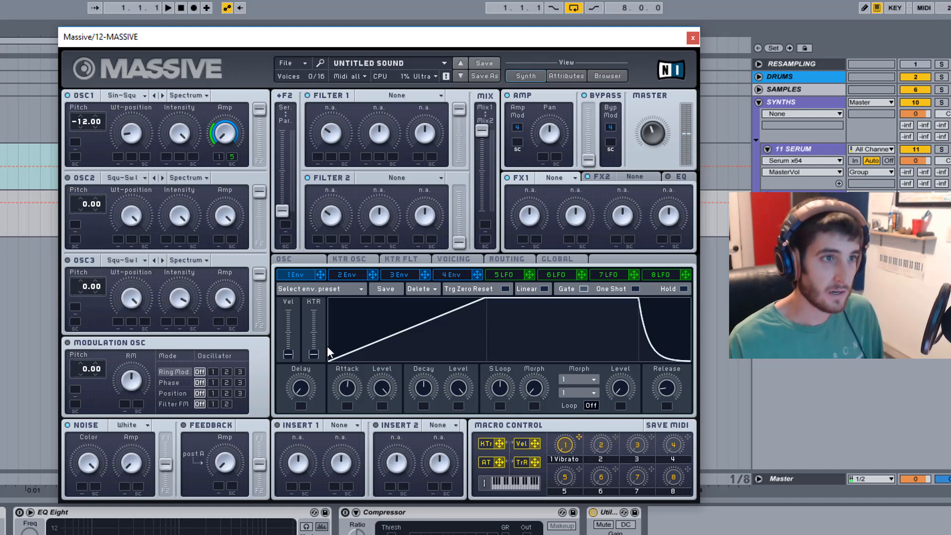
drag(346, 387, 349, 378)
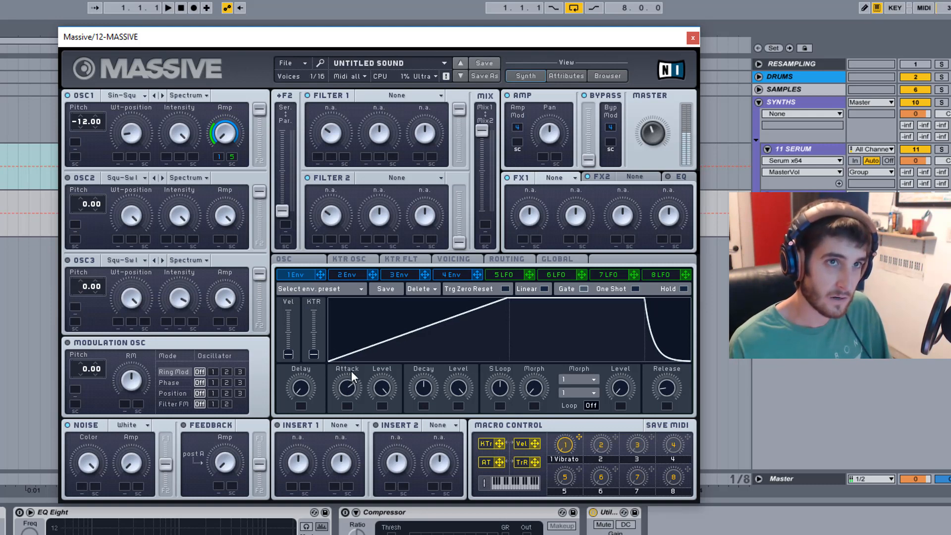
drag(352, 371, 372, 344)
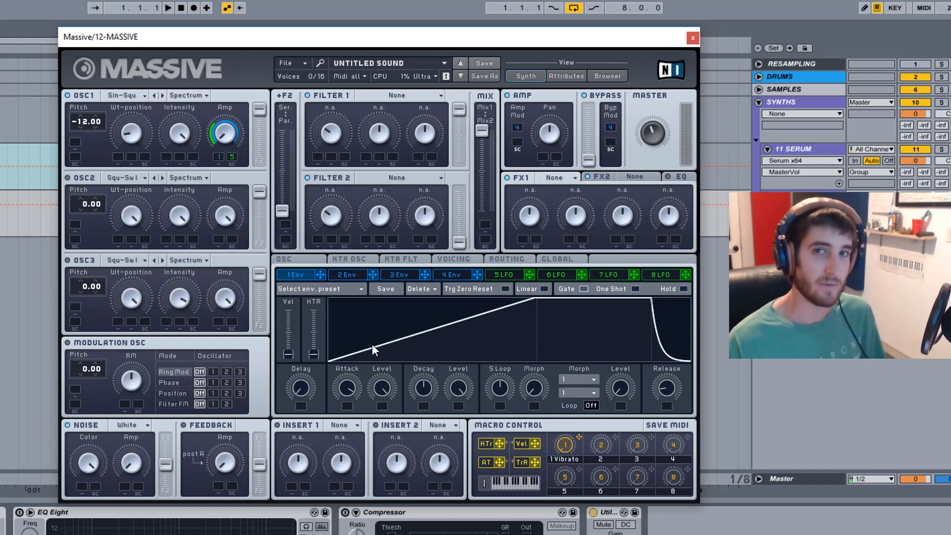
drag(372, 346, 374, 365)
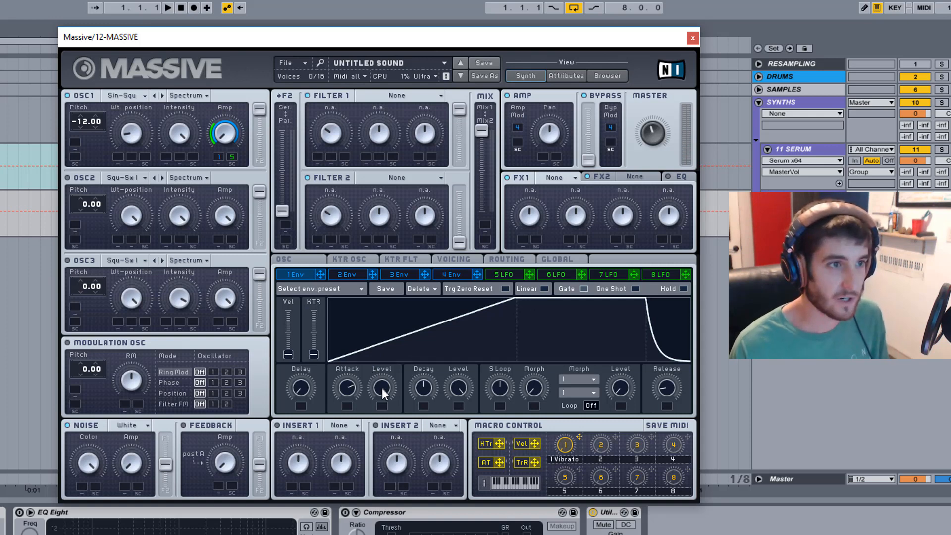
Try a plucked shape for envelope 1 with a very short attack, zero decay level and a longer decay.
drag(359, 387, 370, 477)
drag(447, 388, 473, 511)
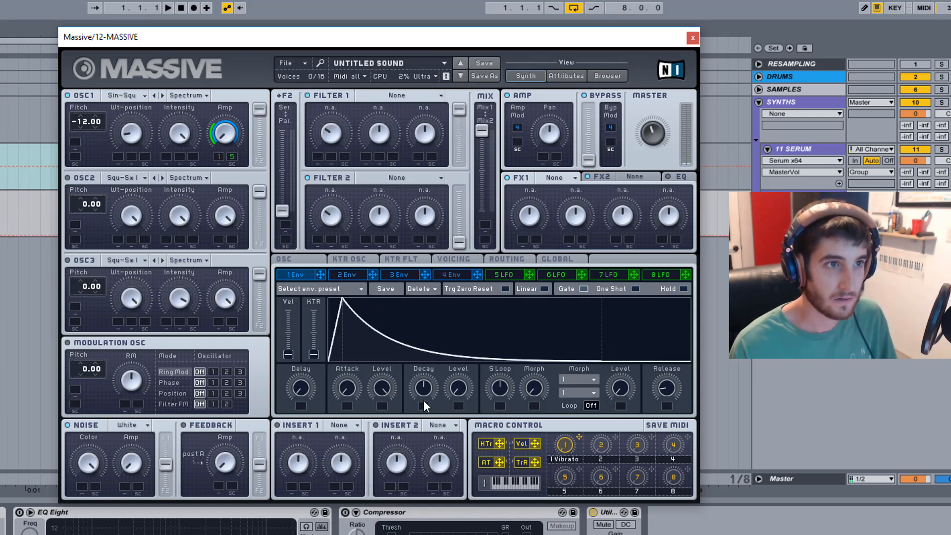
drag(424, 401, 432, 358)
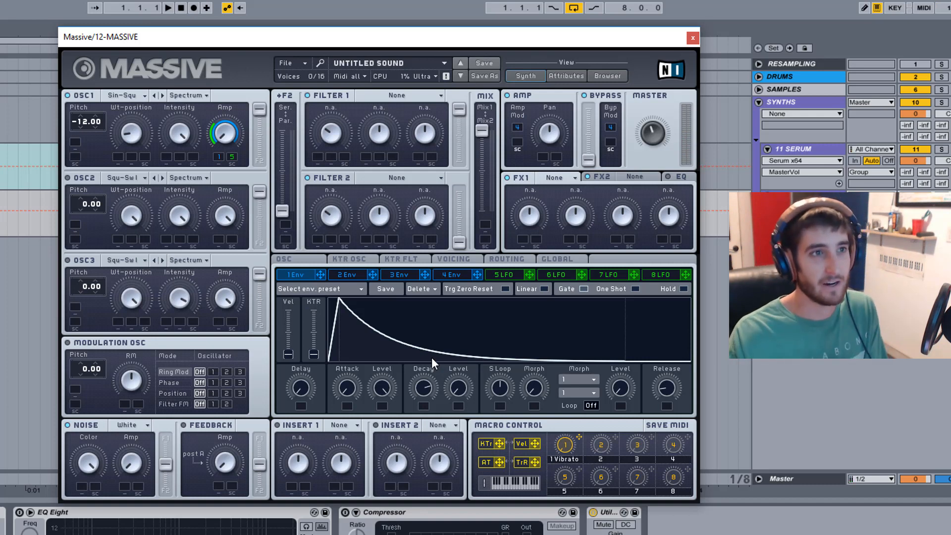
Shorten the attack of envelope 4 to a moderate fade-in.
click(458, 276)
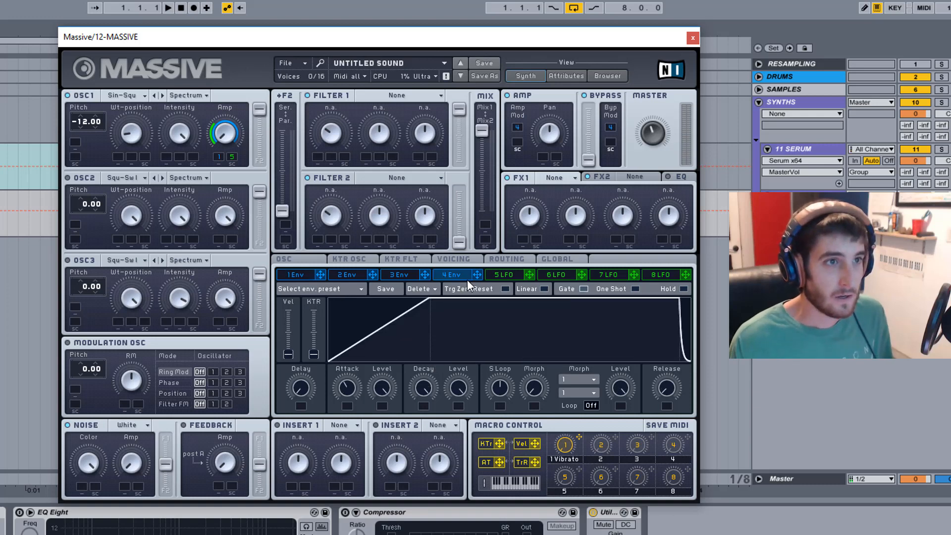
mouse_move(349, 396)
mouse_down()
mouse_move(351, 420)
mouse_move(354, 402)
mouse_up()
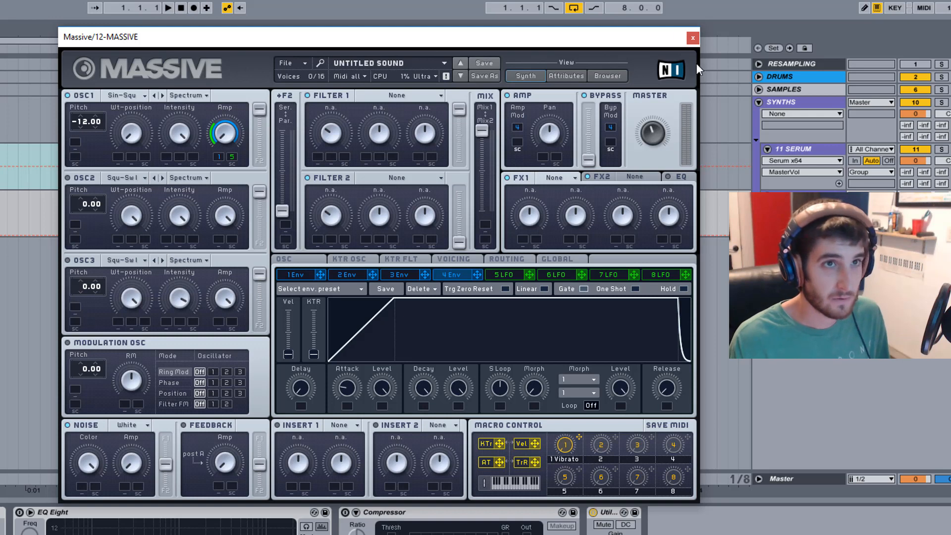
drag(660, 130, 666, 117)
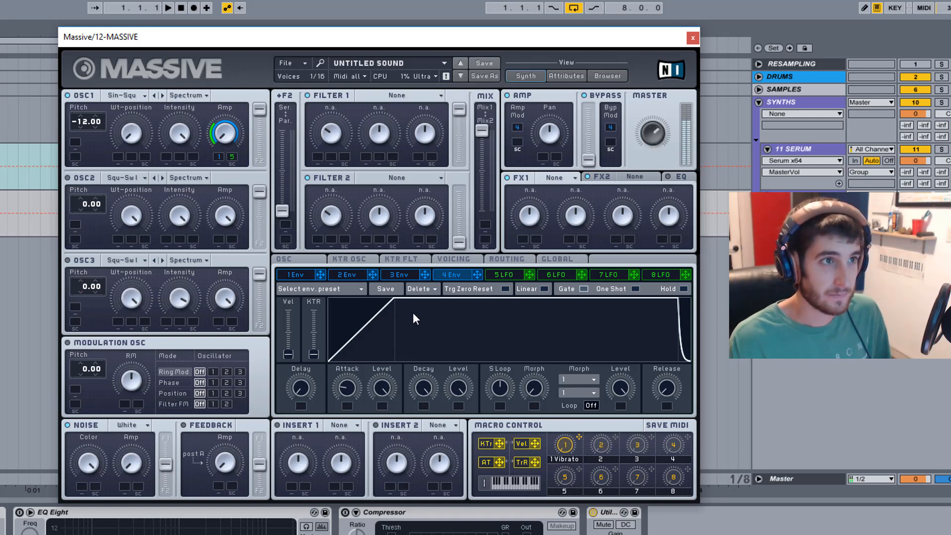
Reshape envelope 1 with a slow attack, a moderate decay and the decay level at zero.
click(300, 275)
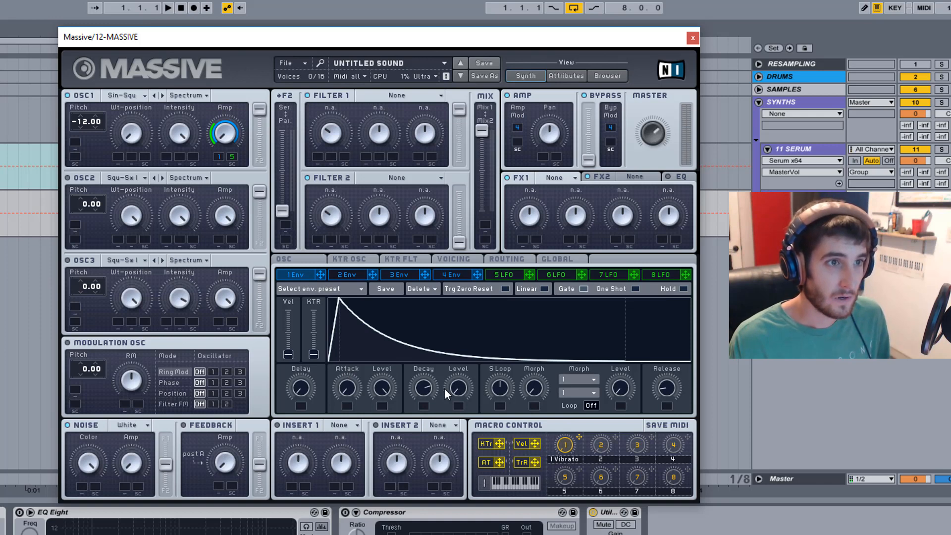
drag(424, 389, 420, 491)
drag(451, 386, 450, 298)
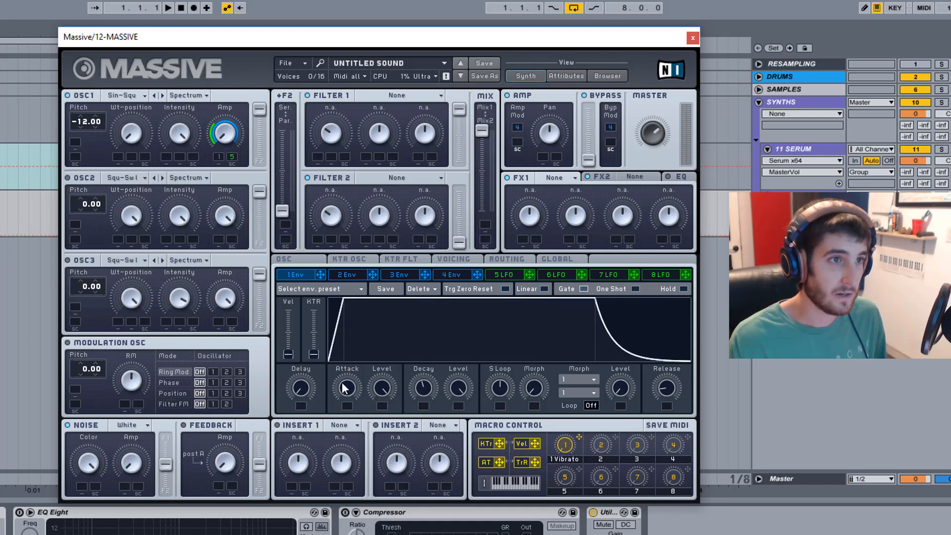
drag(347, 388, 352, 360)
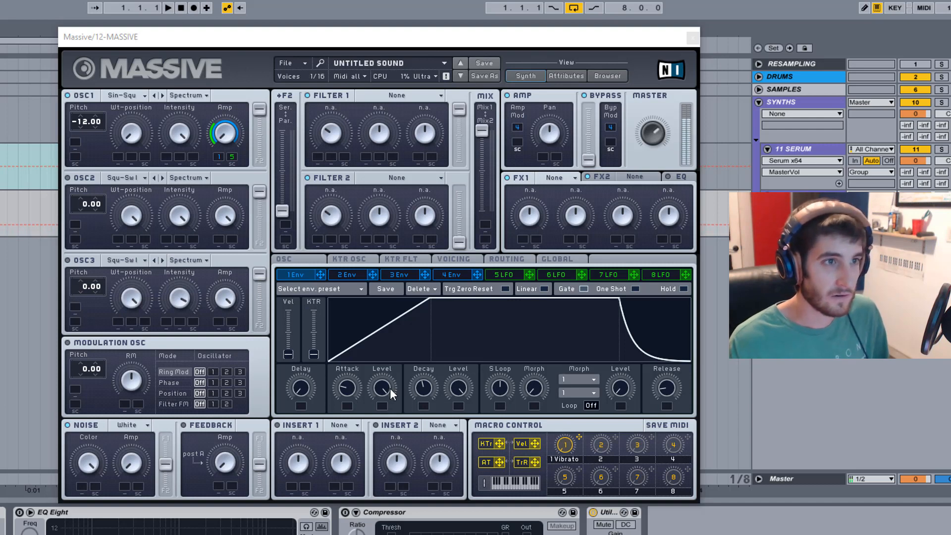
drag(352, 384, 364, 364)
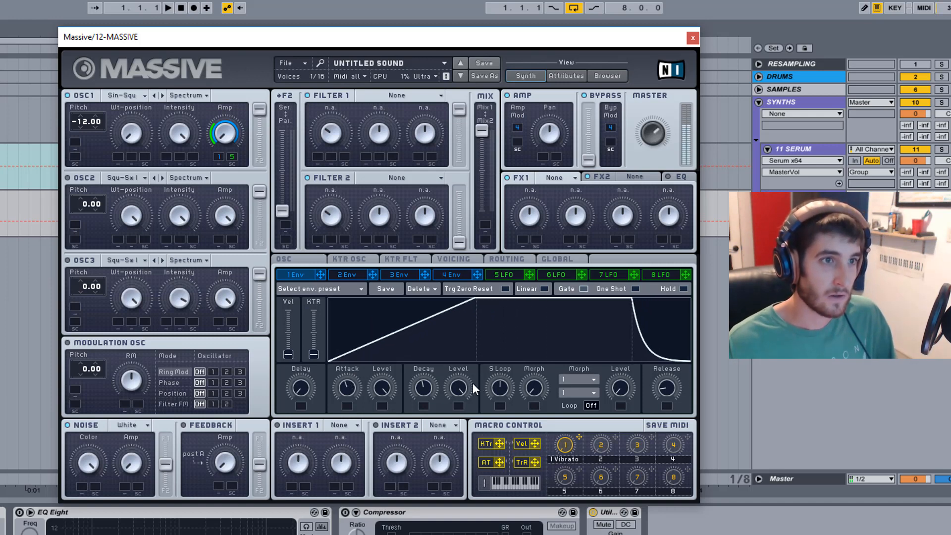
drag(473, 383, 473, 416)
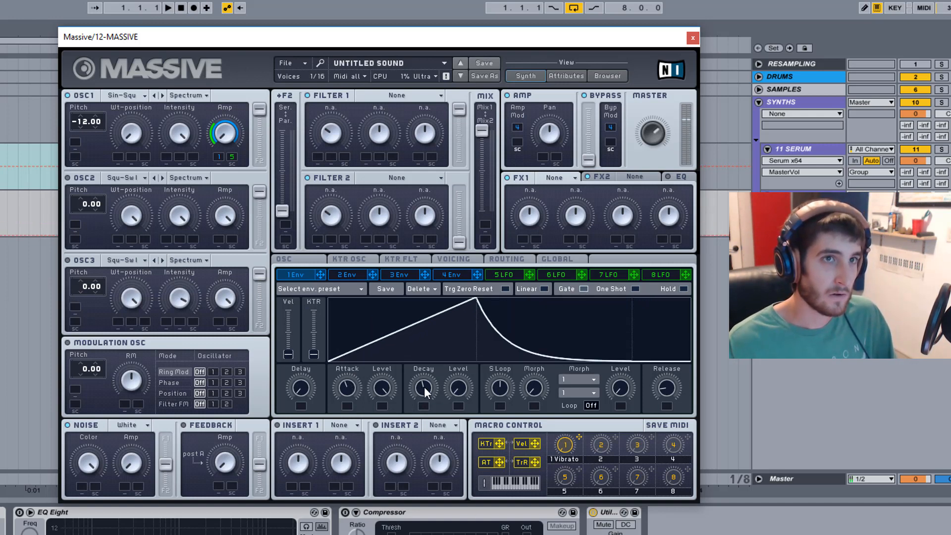
drag(424, 387, 435, 370)
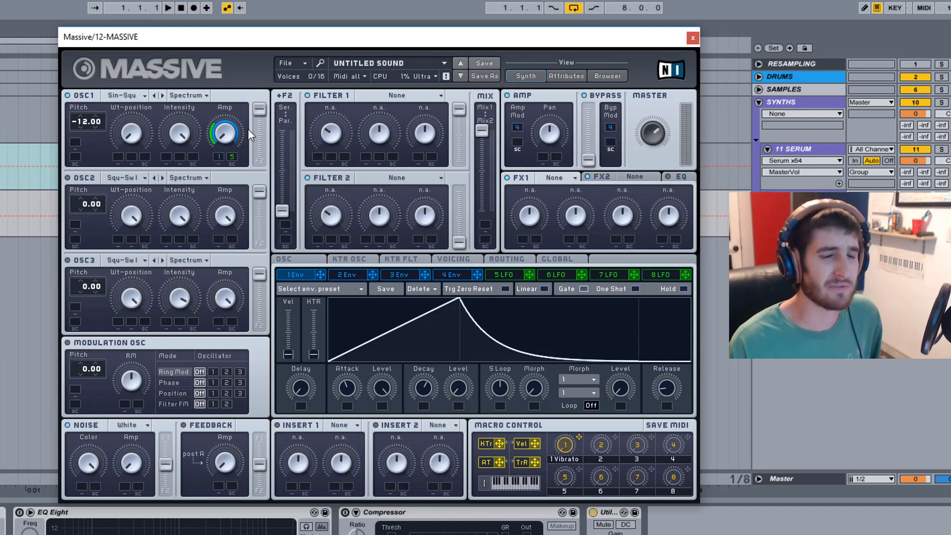
Set envelope 1 to modulate the amp of LFO 5 across the knob's full range.
click(500, 276)
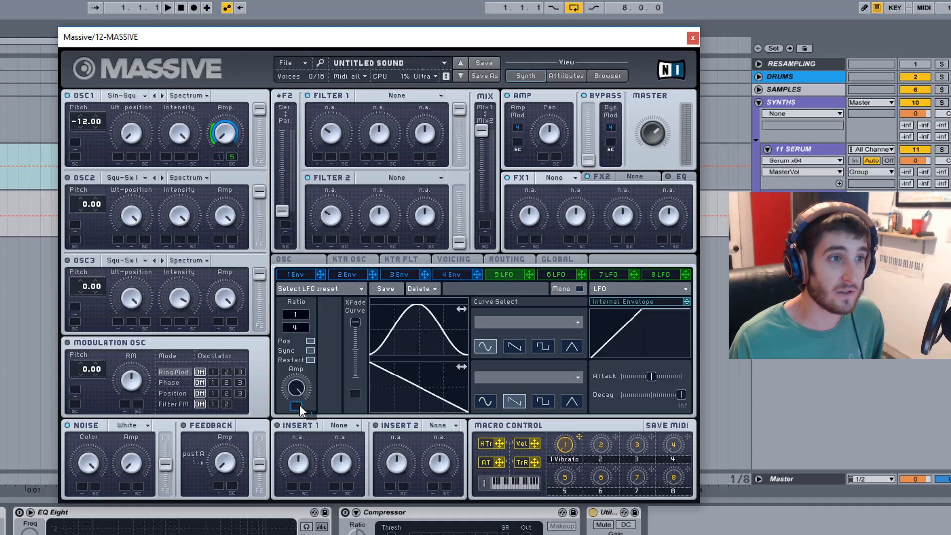
drag(299, 405, 305, 362)
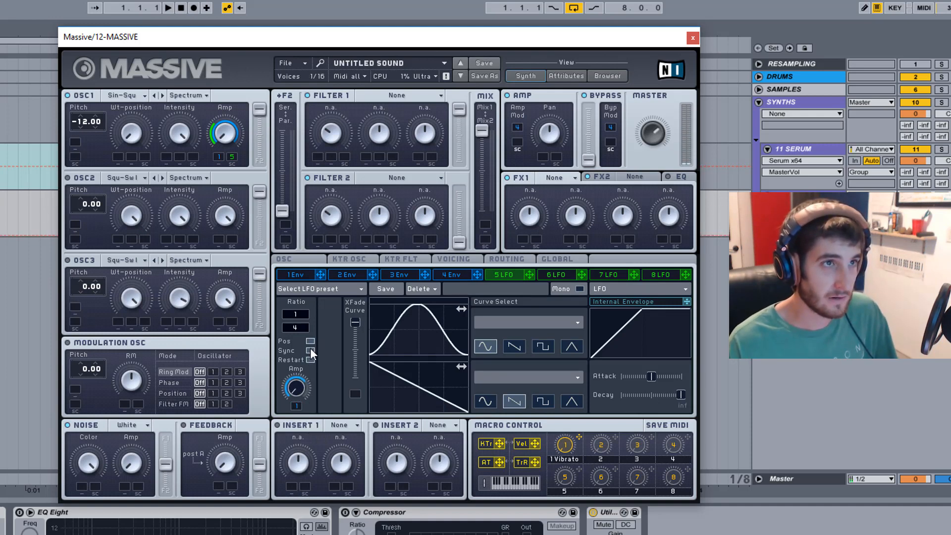
Try a longer decay on envelope 1 while checking LFO 5, and bring it back to a moderate decay.
click(309, 274)
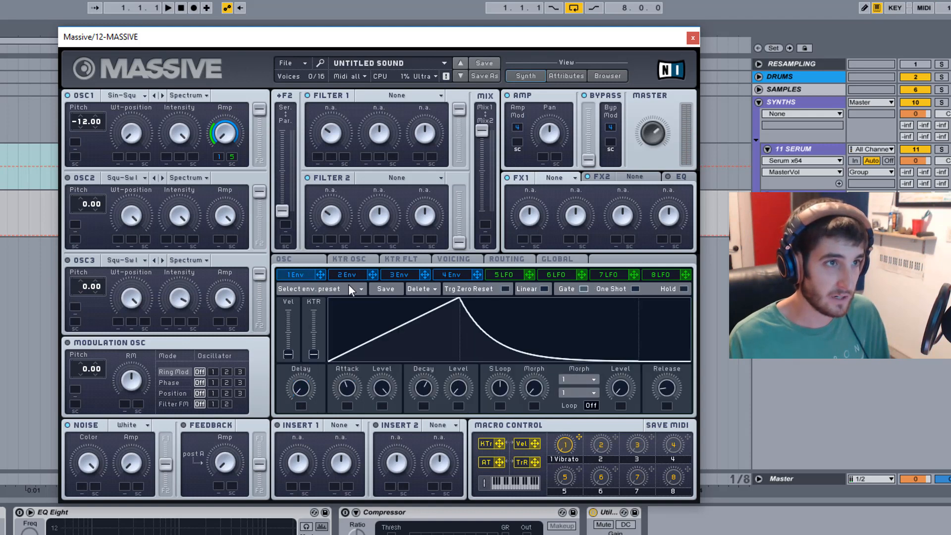
drag(424, 389, 439, 351)
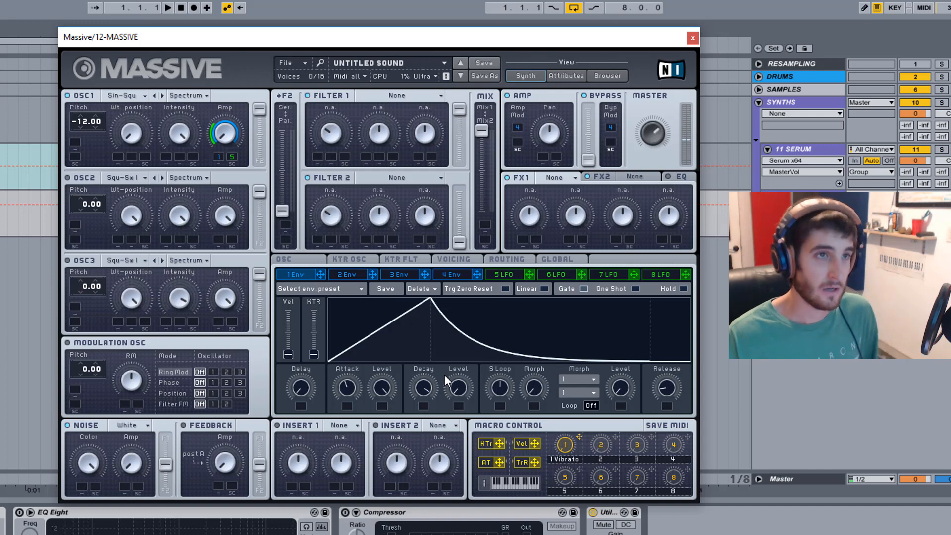
click(501, 277)
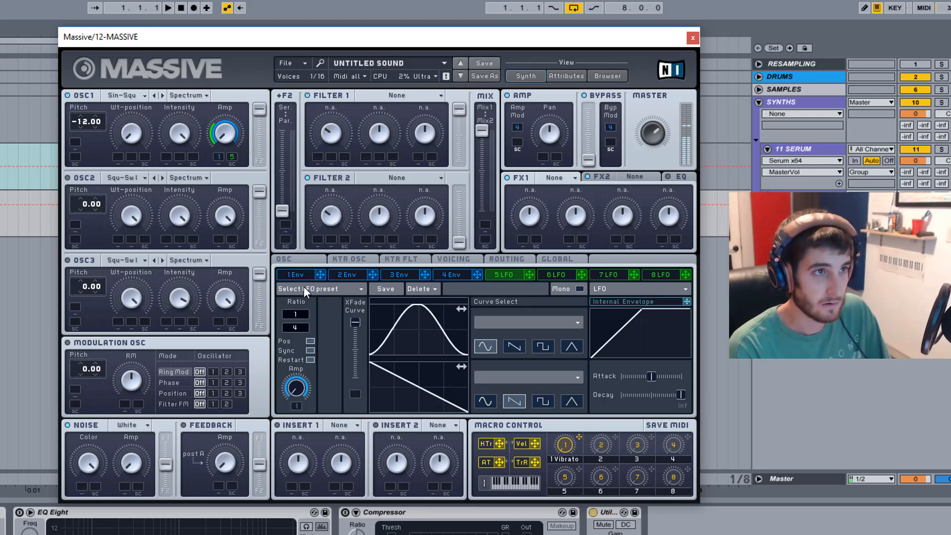
click(291, 276)
drag(438, 388, 430, 418)
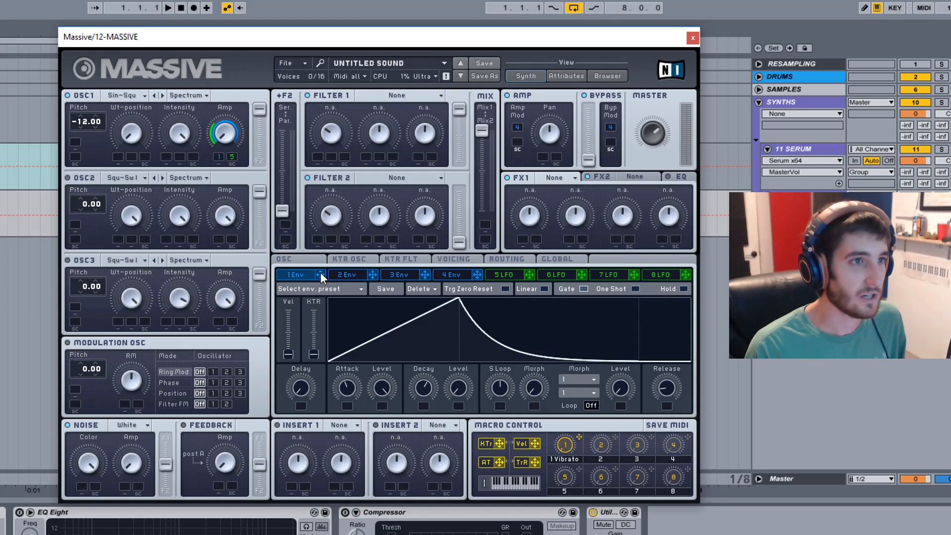
Assign envelope 1 to the pitch of oscillator 1 with a modulation amount of 12.00.
drag(320, 274, 73, 141)
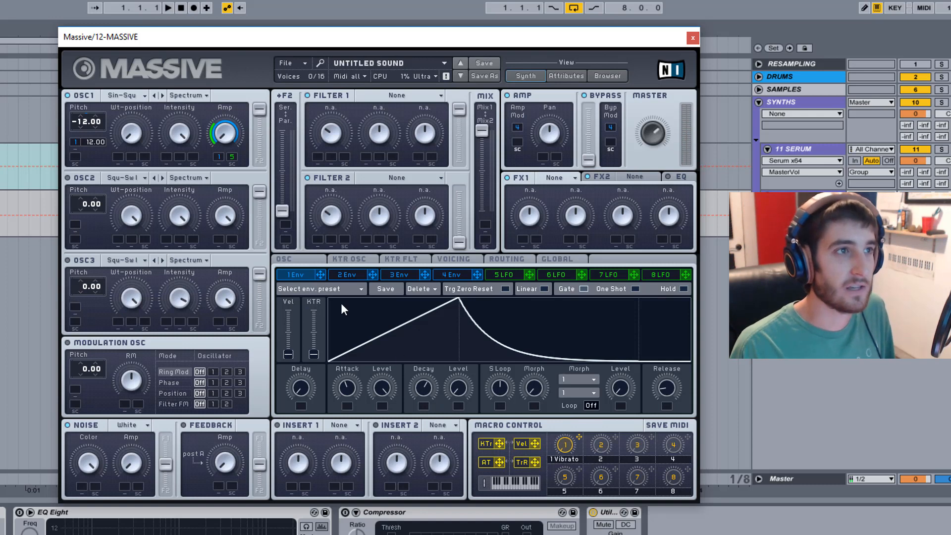
Raise the base amp of LFO 5 to about halfway.
click(460, 273)
click(503, 275)
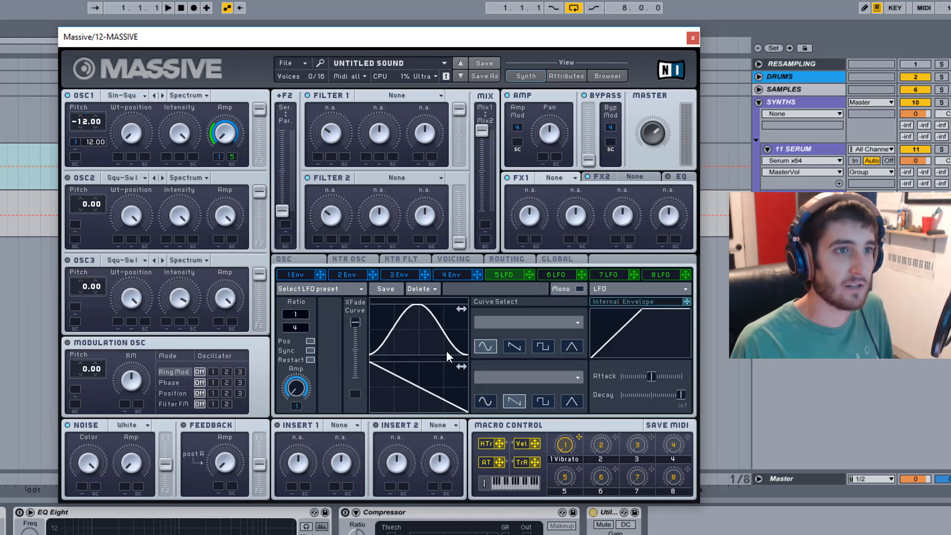
drag(300, 394, 313, 342)
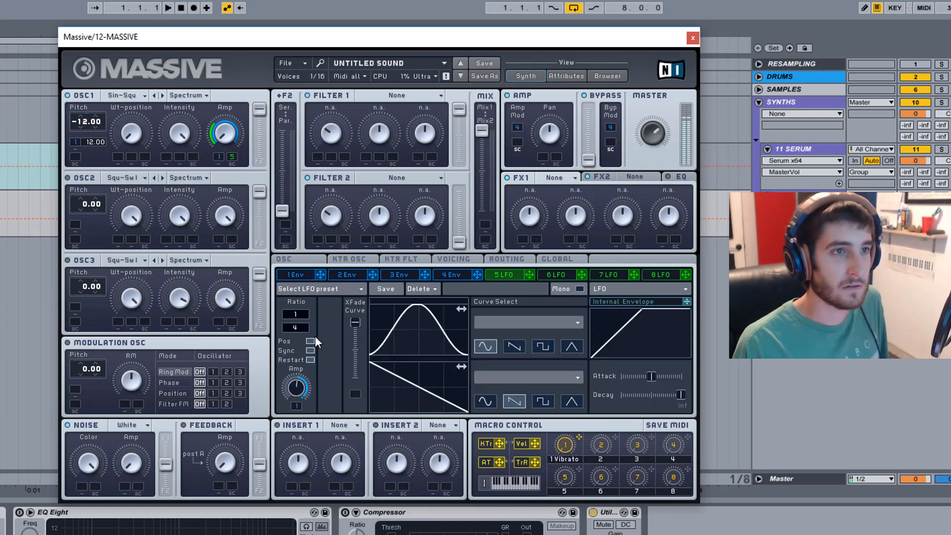
Raise the decay level of envelope 1 to its maximum so the envelope holds at full level.
click(454, 274)
click(318, 274)
drag(462, 386, 503, 257)
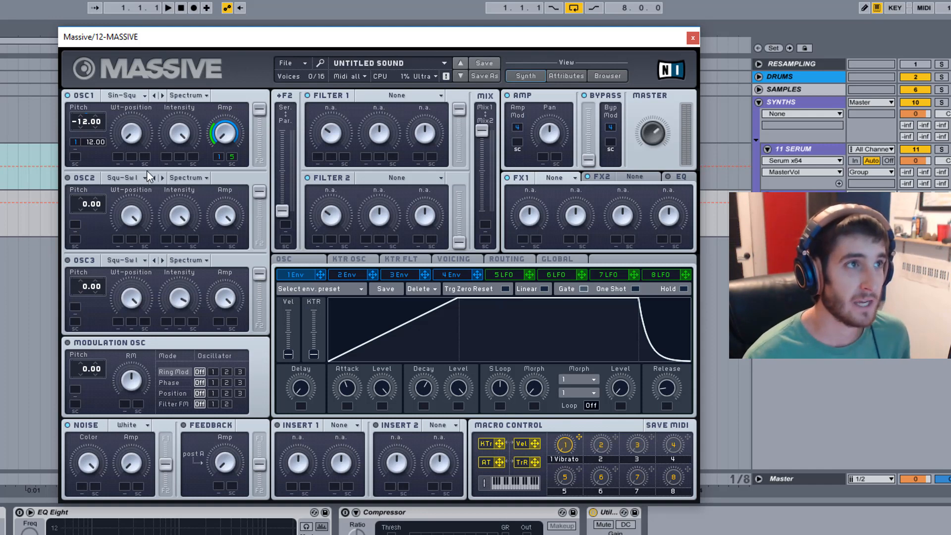
Review the shapes of envelopes 3, 4 and 1 and the modulation settings of LFO 5.
drag(305, 43, 290, 41)
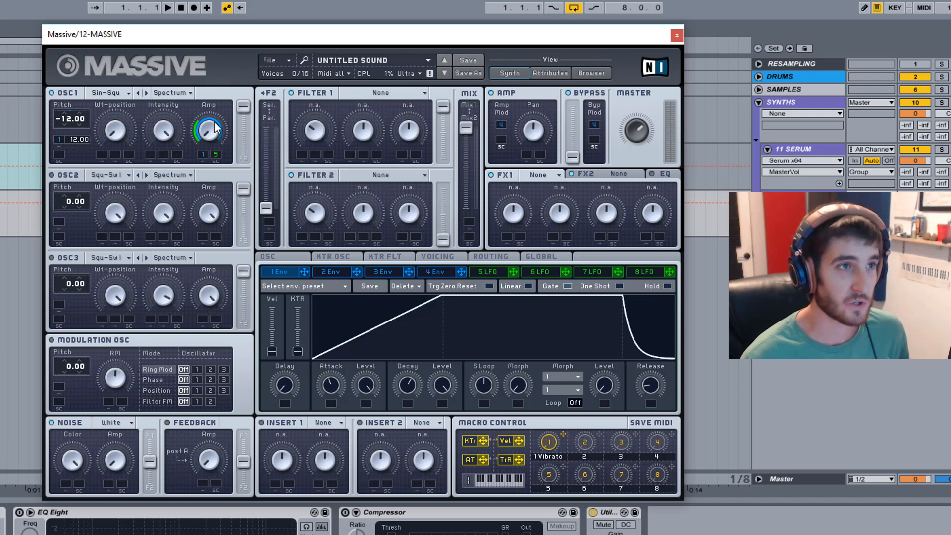
click(437, 272)
click(392, 271)
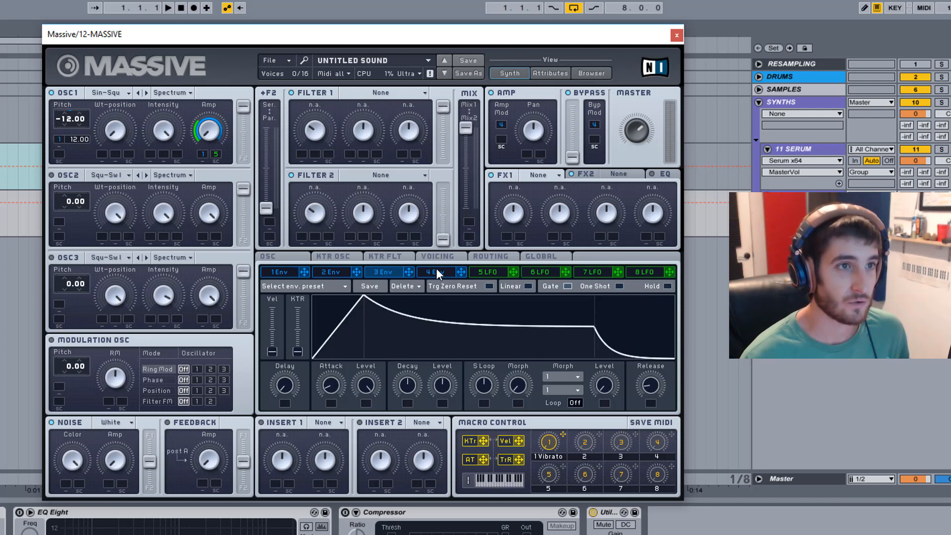
click(484, 271)
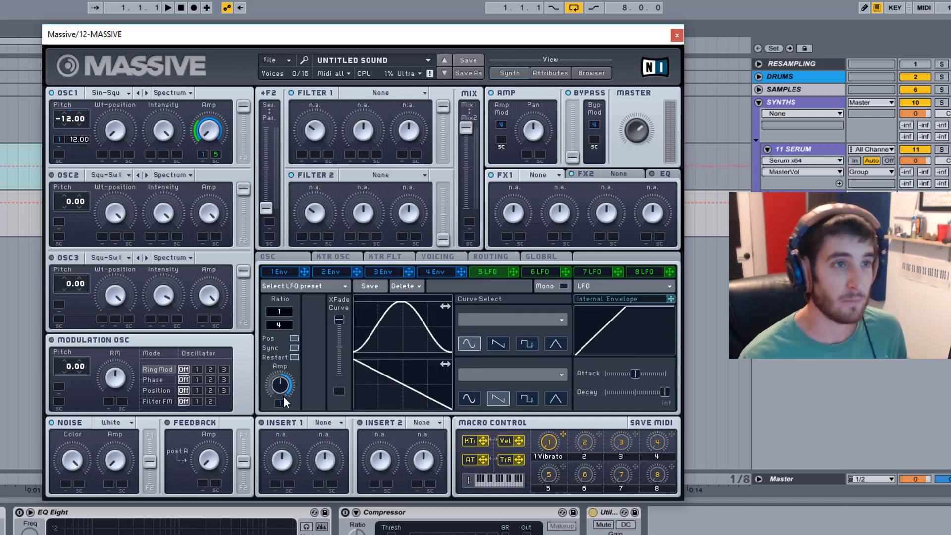
click(436, 273)
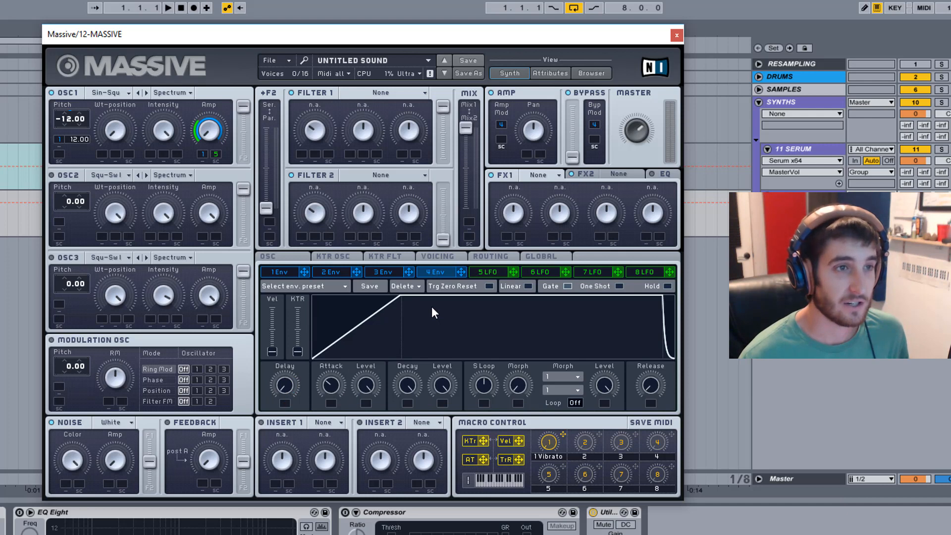
click(264, 271)
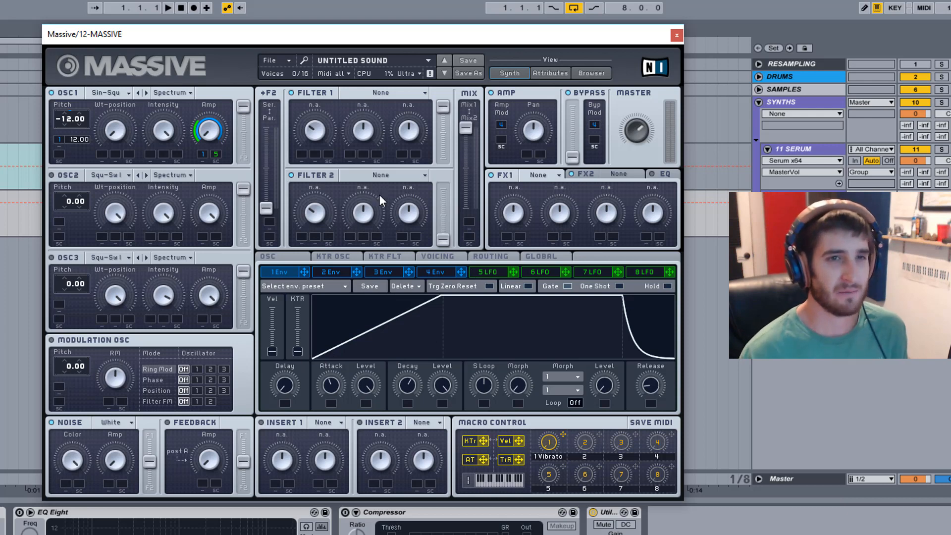
click(788, 147)
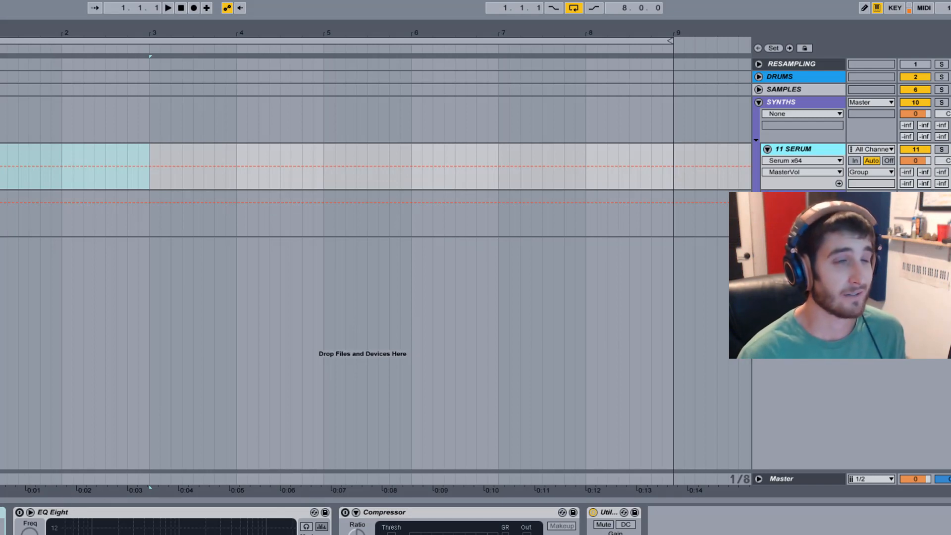
click(797, 196)
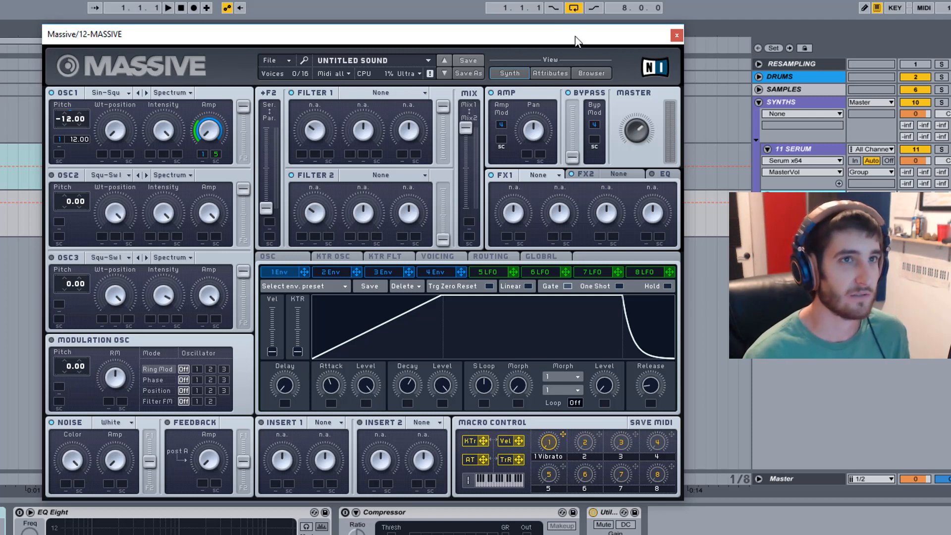
drag(574, 37, 577, 57)
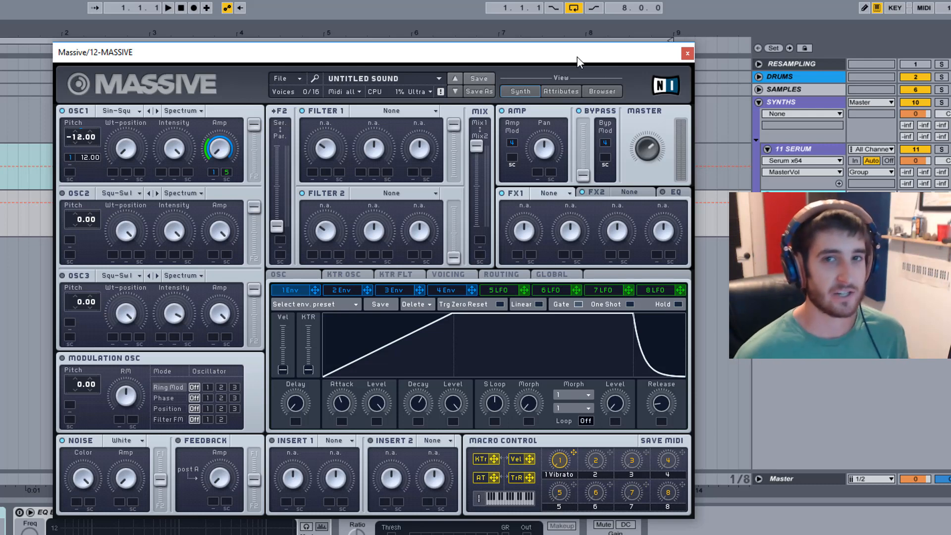
drag(576, 60, 587, 49)
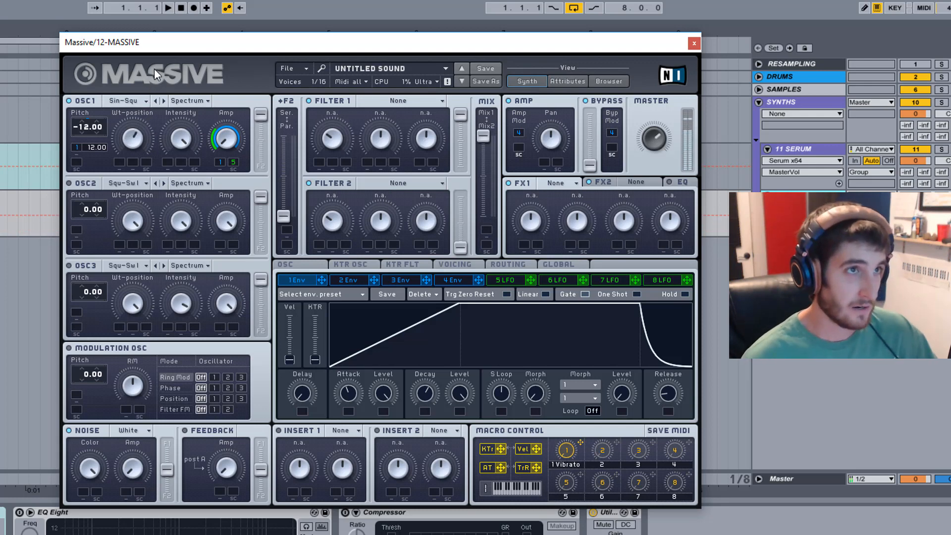
Lower the wavetable position of oscillator 1 to its minimum.
drag(159, 126, 161, 161)
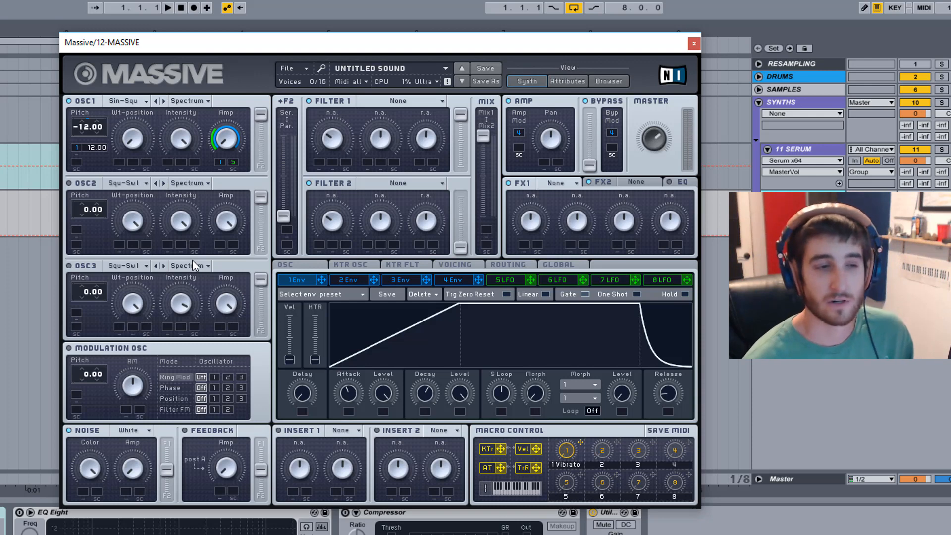